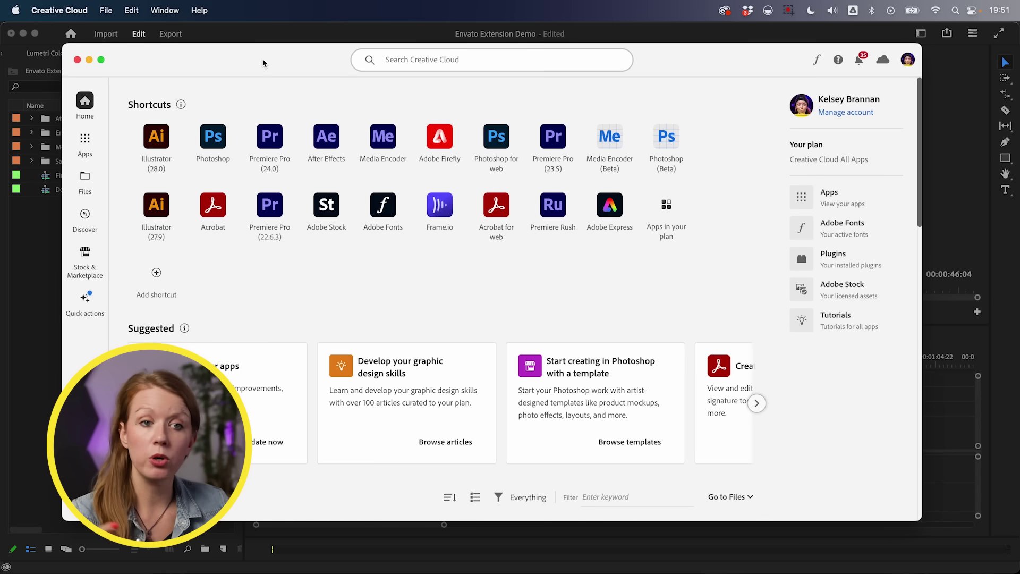
Search Creative Cloud's Stock & Marketplace for 'enva' with the asset type set to Plugins.
left_click_drag(263, 62, 270, 63)
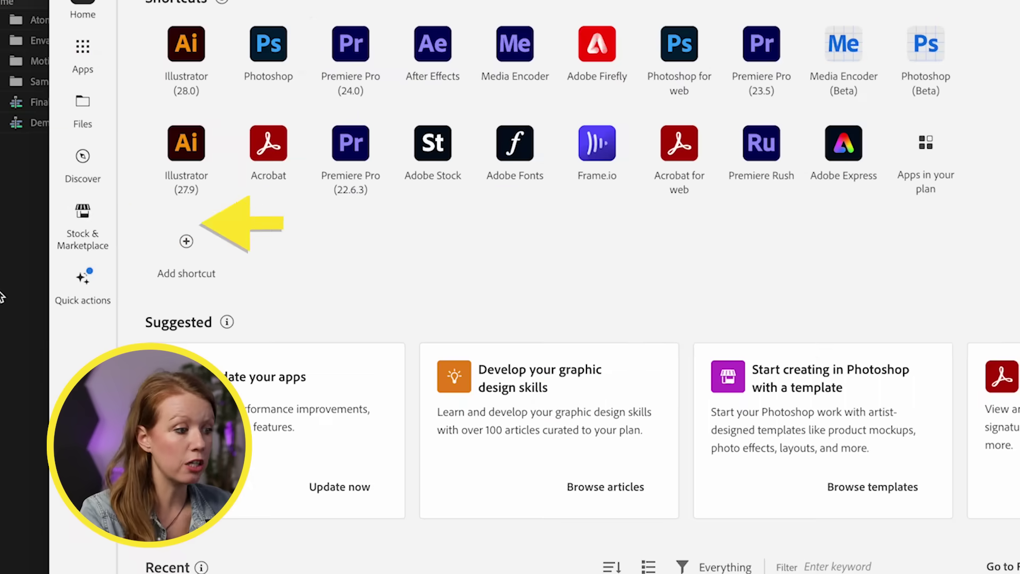
left_click(81, 217)
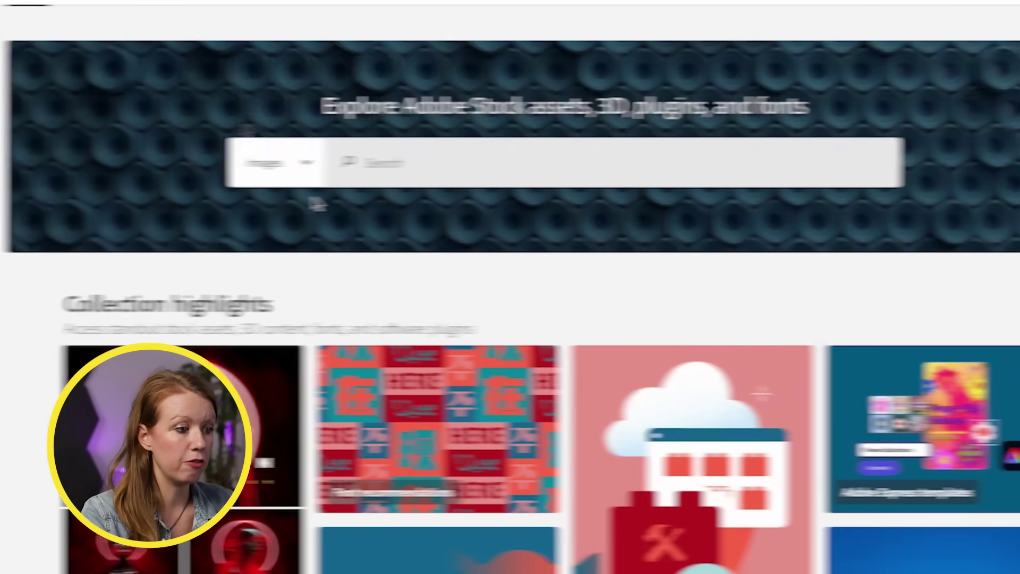
left_click(426, 170)
left_click(247, 311)
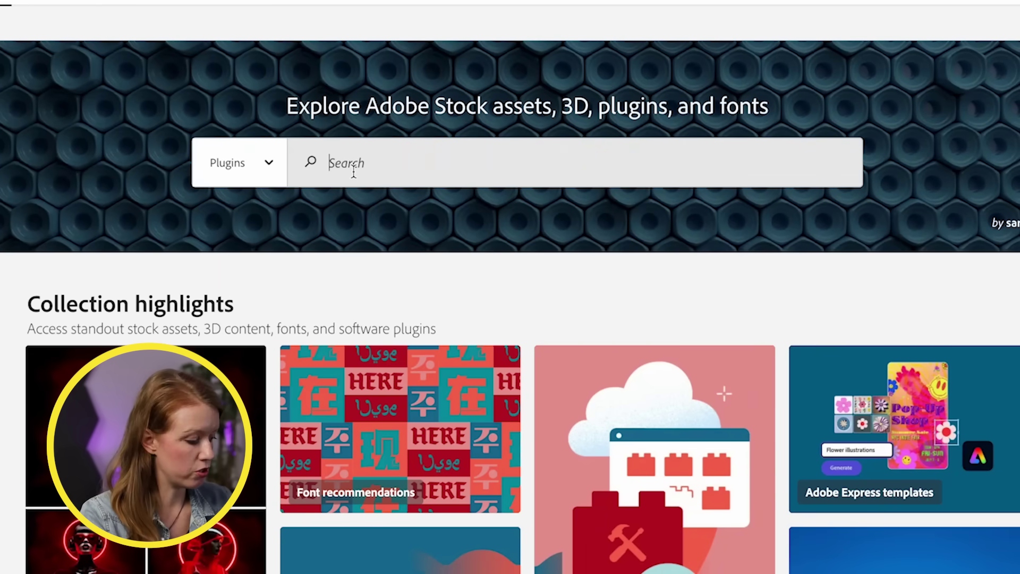
type("enva")
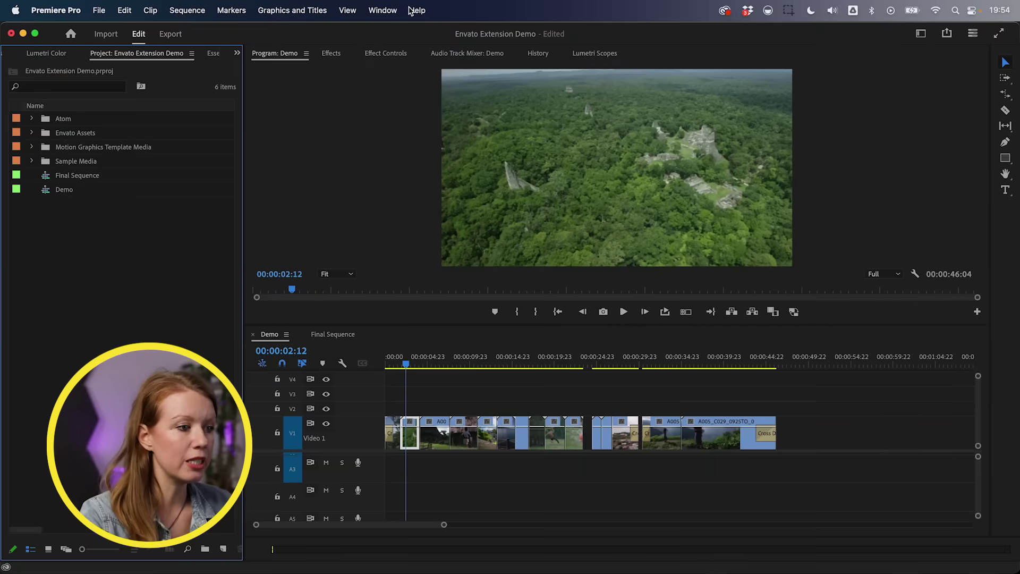
Open the Envato extension panel from Window > Extensions and switch it from Video to SFX search.
left_click(385, 10)
mouse_move(407, 67)
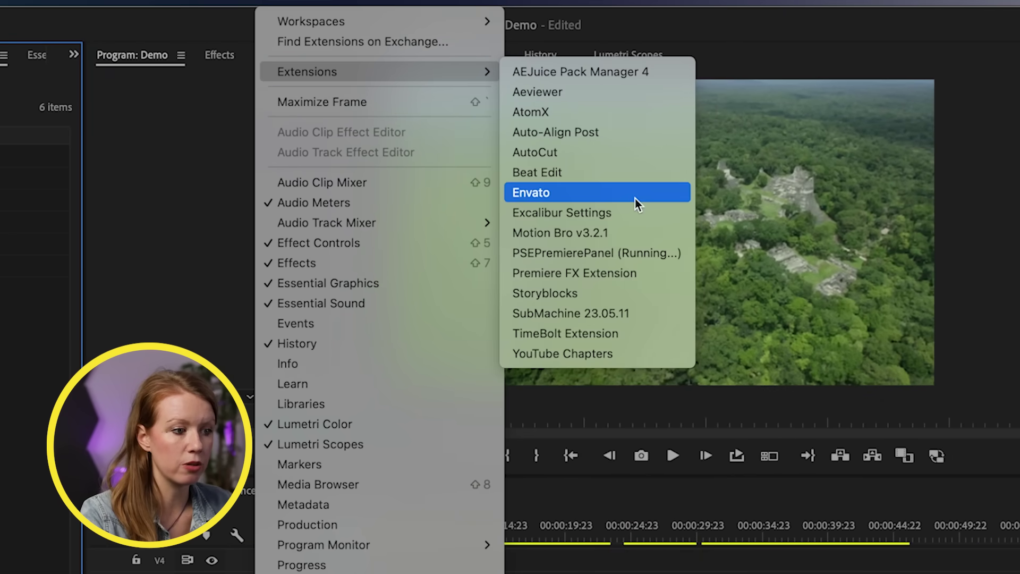
left_click(664, 192)
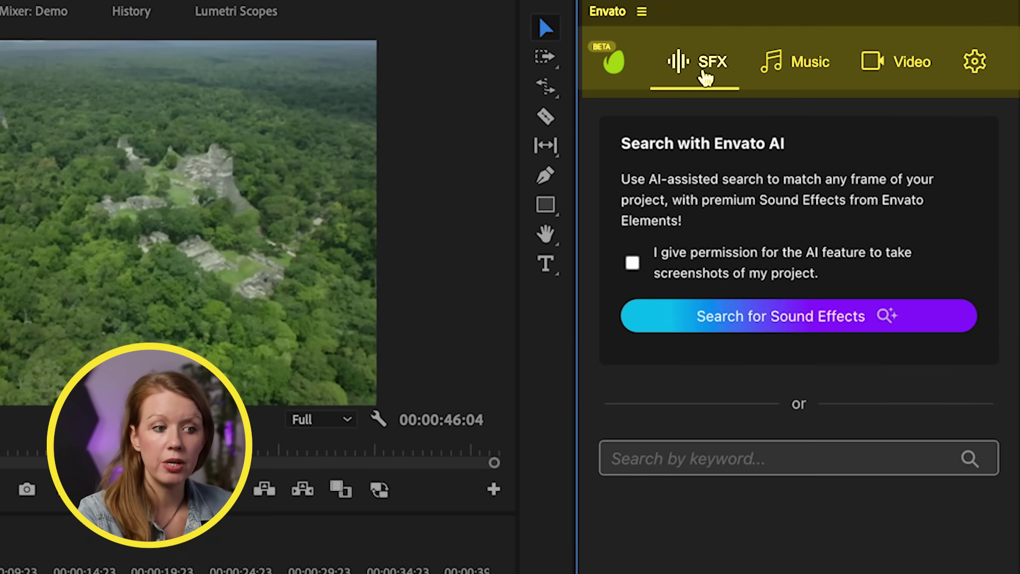
left_click(911, 81)
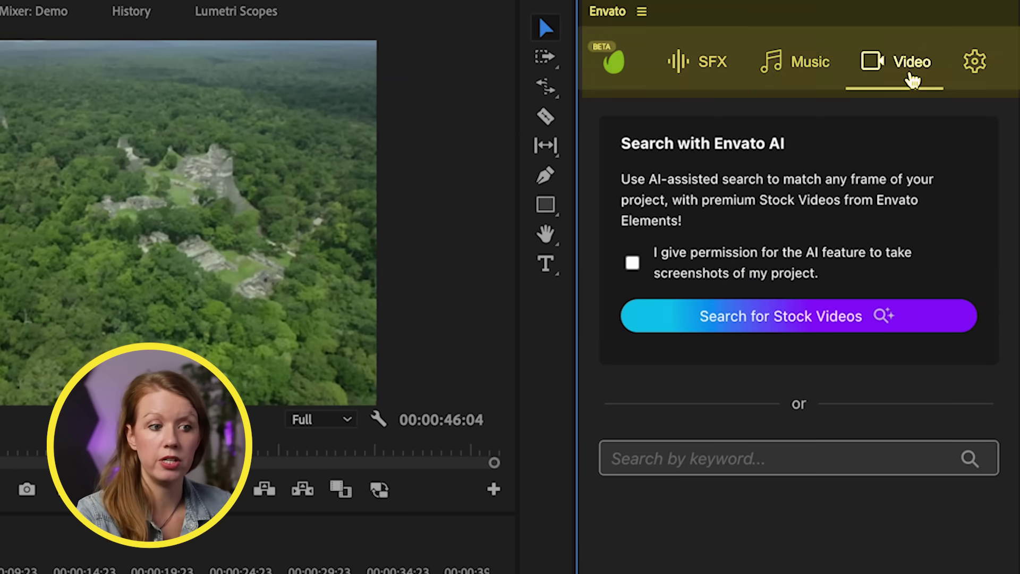
left_click(678, 63)
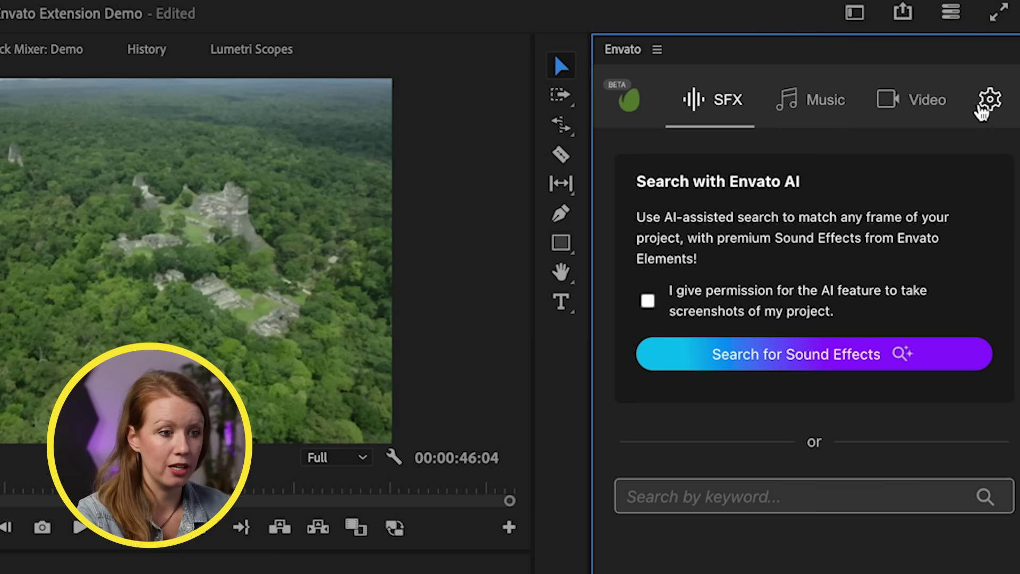
left_click(989, 102)
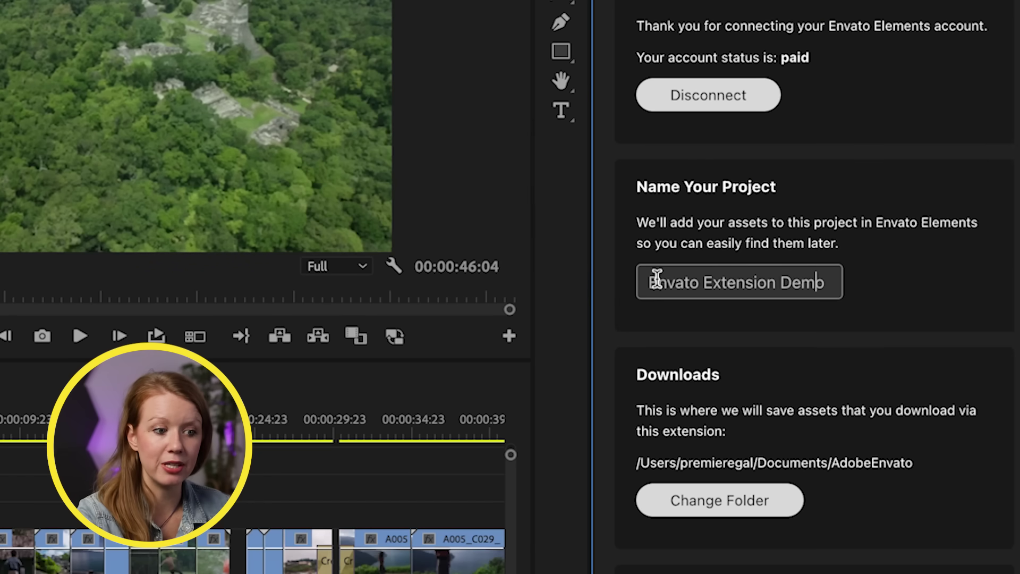
Select and deselect the 'Envato Extension Demo' project name in the Envato settings.
left_click_drag(657, 278, 829, 286)
left_click(832, 288)
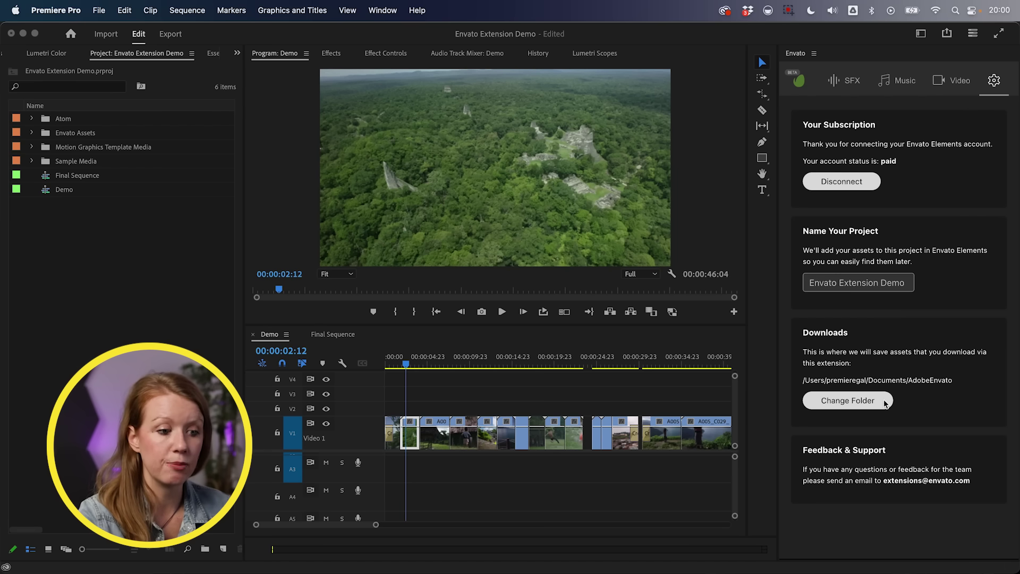
Change the Envato downloads folder to Envato Downloads inside 02 Media.
left_click(719, 292)
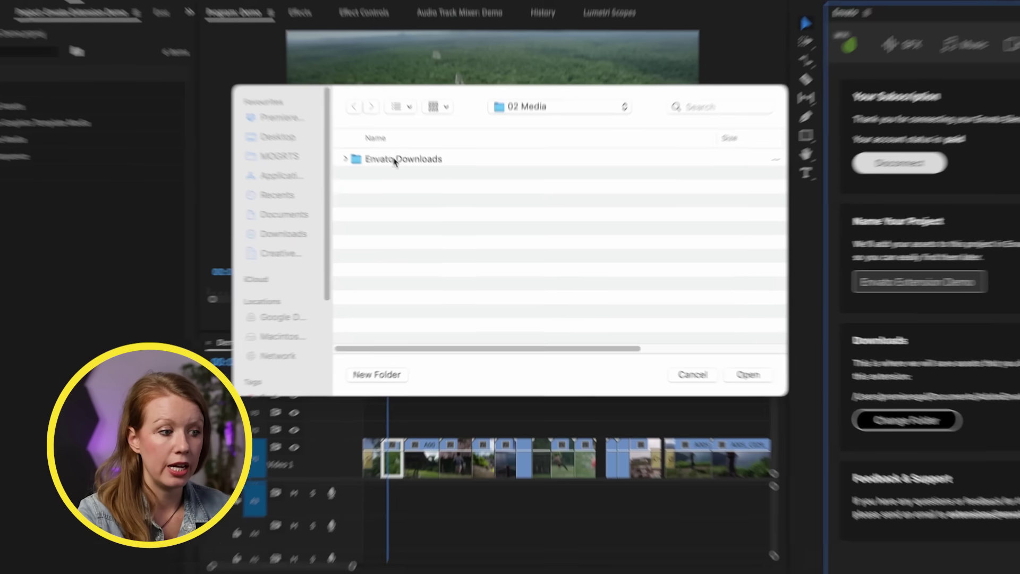
left_click(411, 179)
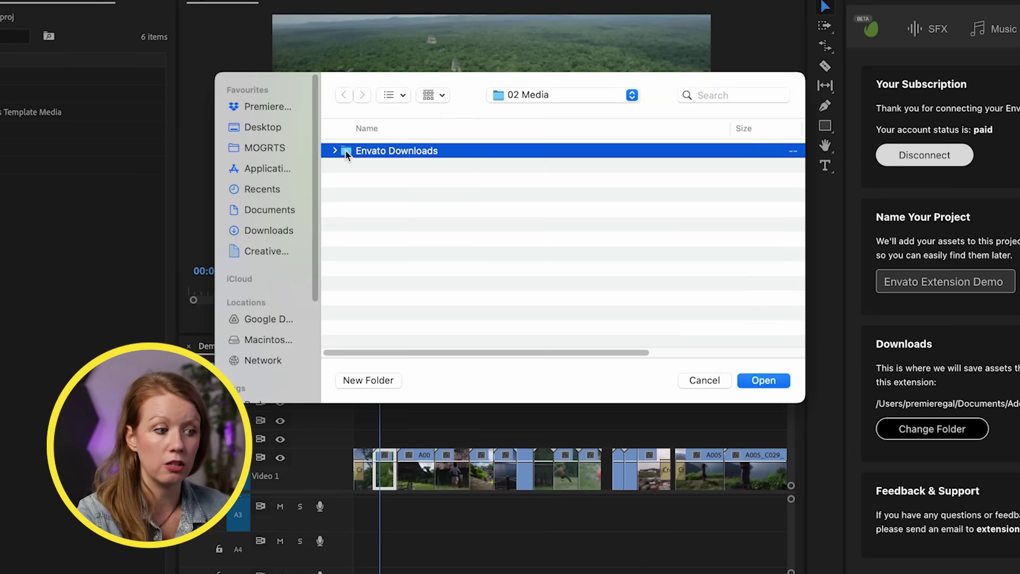
double_click(346, 153)
left_click(779, 386)
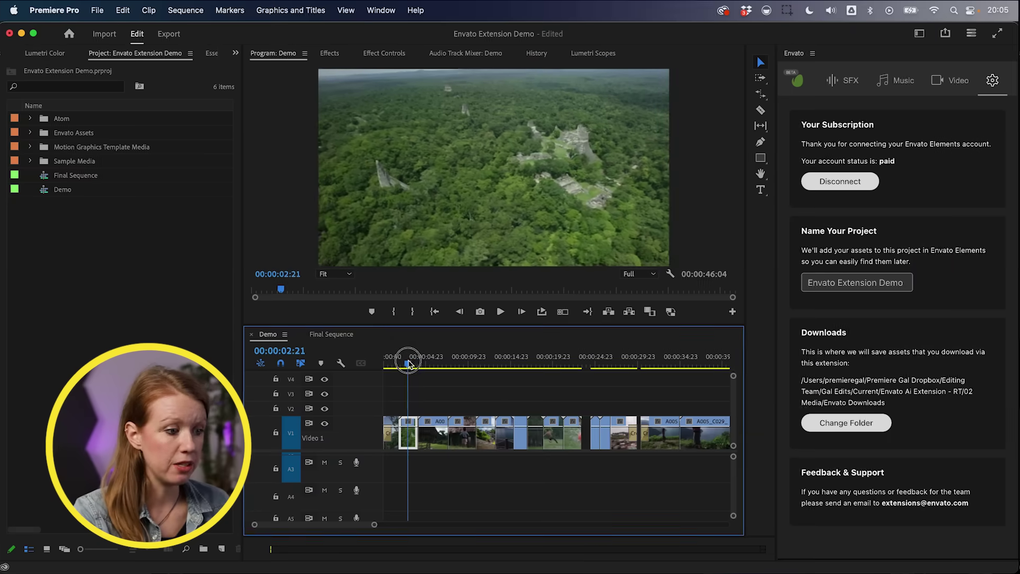
left_click_drag(407, 361, 405, 383)
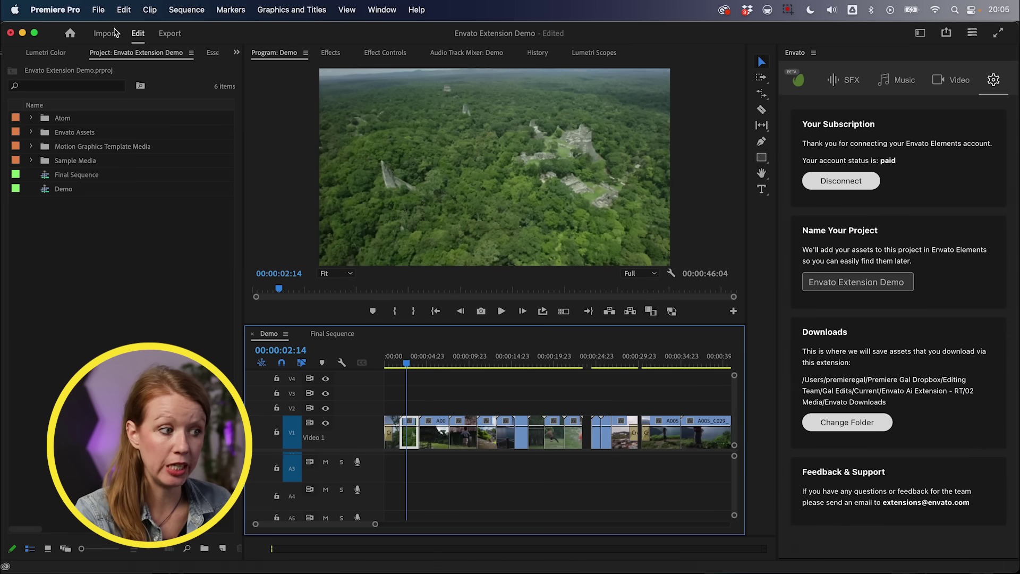
left_click(128, 39)
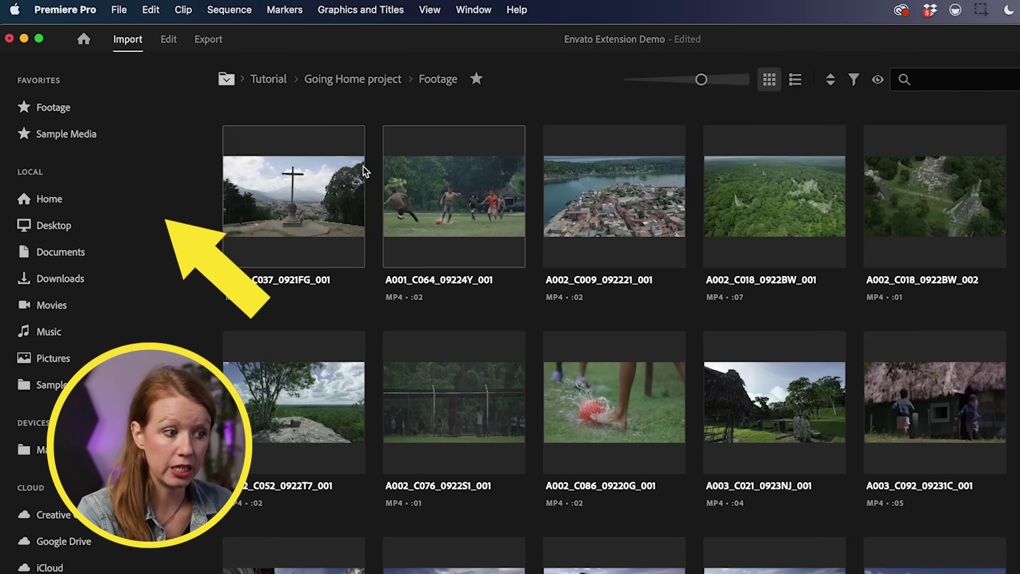
left_click(569, 153)
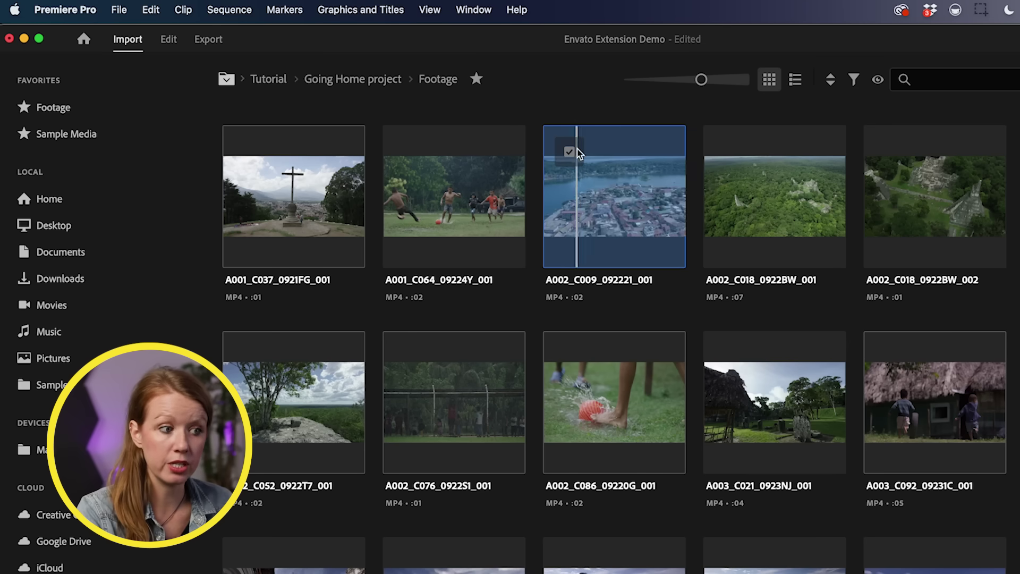
left_click(569, 152)
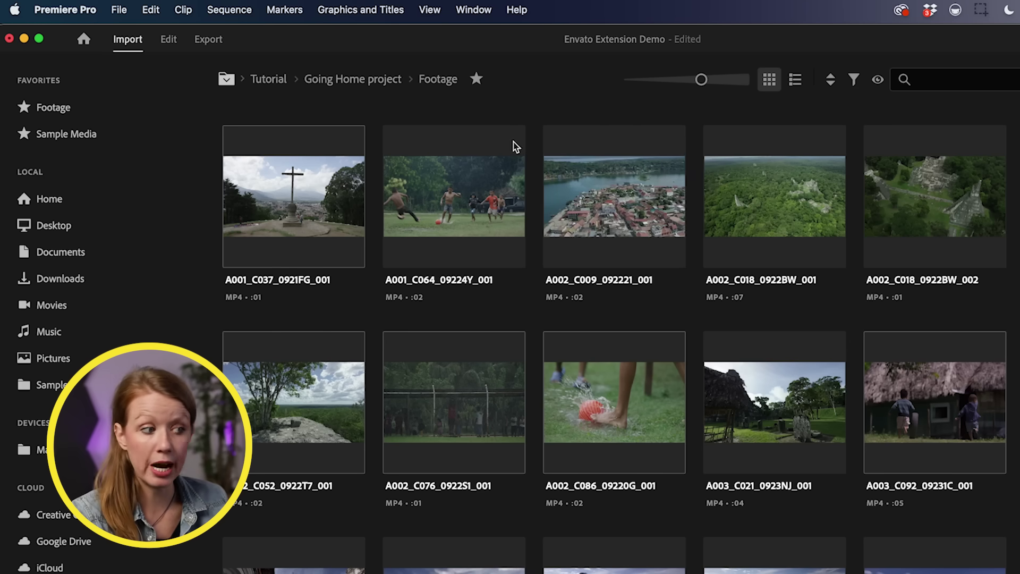
left_click(160, 40)
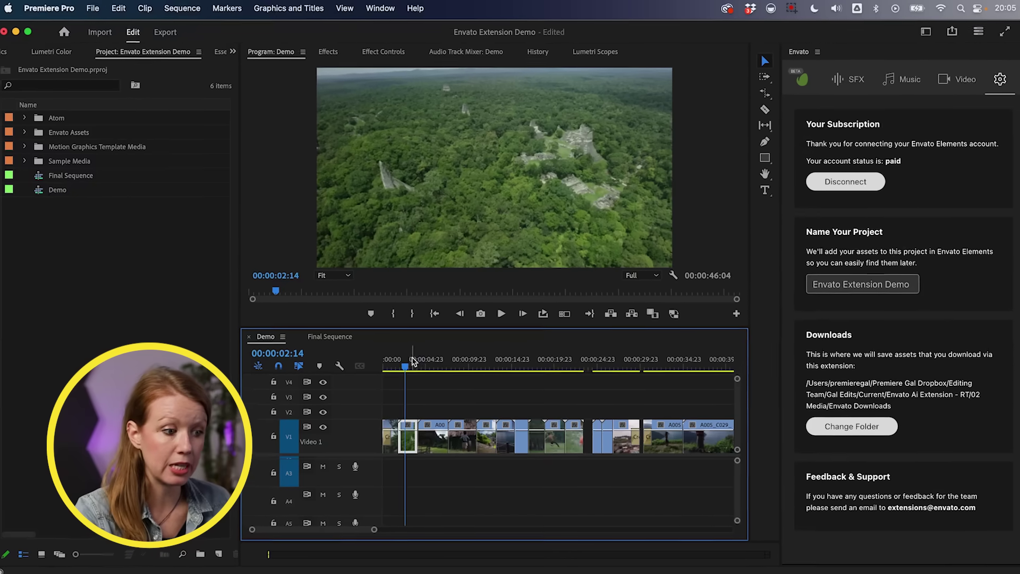
Scrub the Demo sequence forward to the lake-and-volcano shot at 00:00:41:04.
left_click(451, 372)
left_click_drag(451, 372, 567, 385)
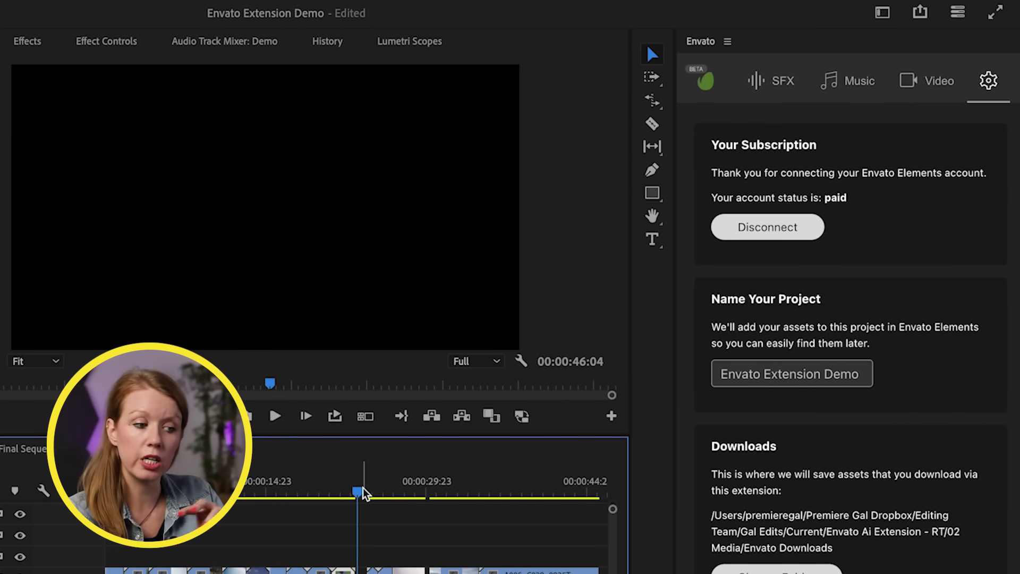
left_click_drag(363, 492, 458, 514)
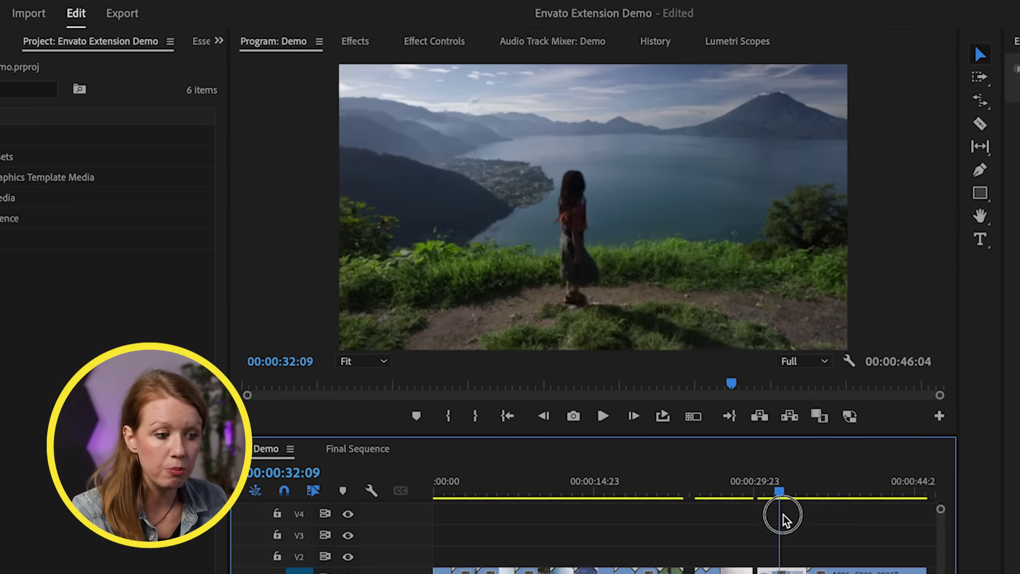
left_click_drag(782, 518, 877, 544)
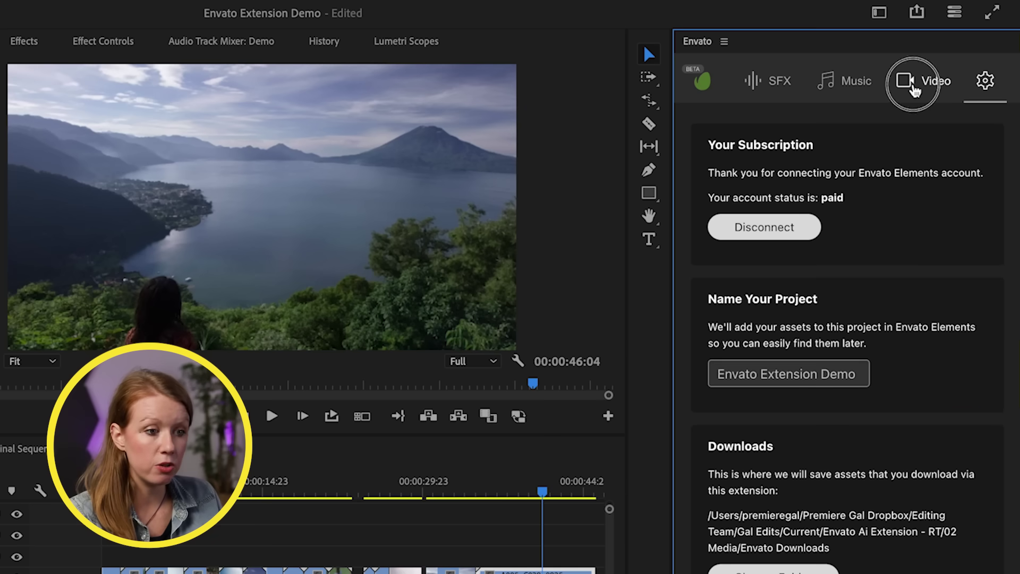
Run an Envato AI stock-video search from the current frame, allowing the screenshot permission.
left_click(915, 85)
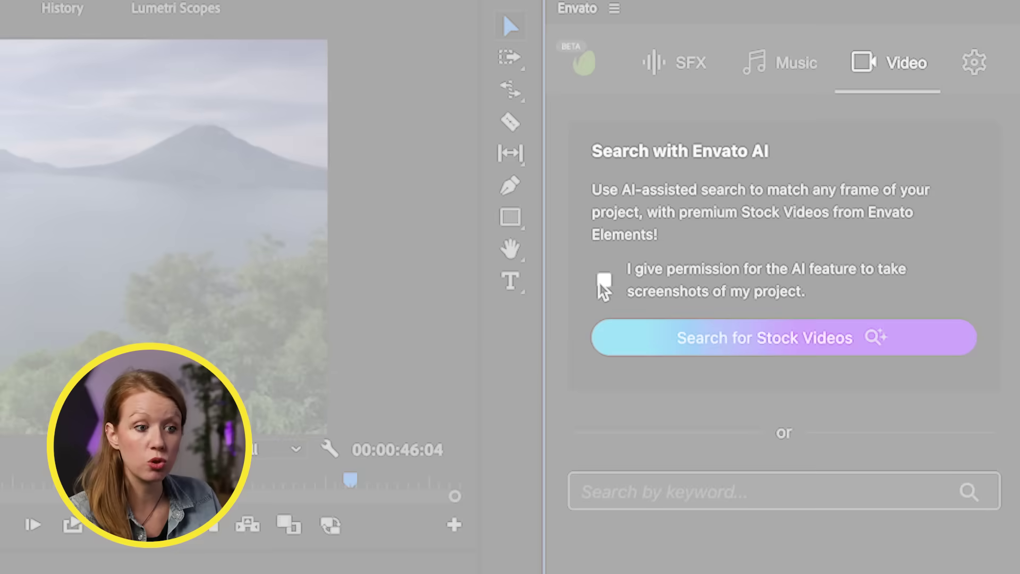
left_click(604, 280)
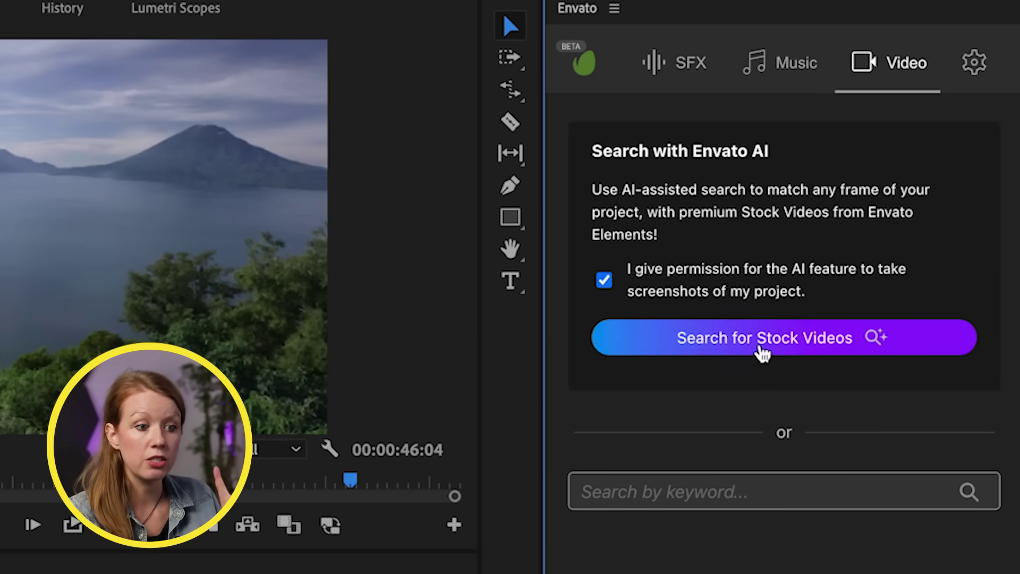
left_click(762, 346)
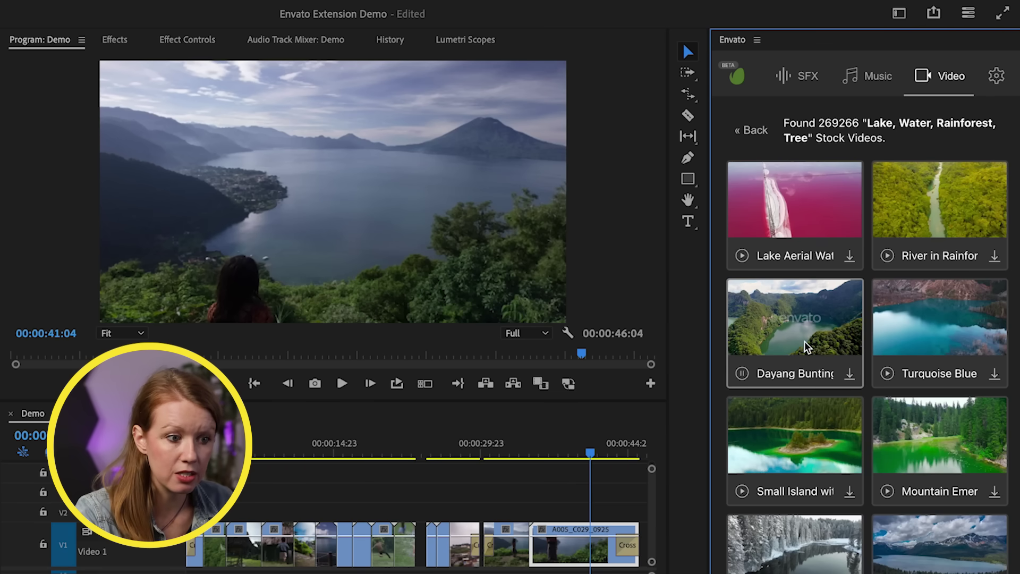
mouse_move(832, 204)
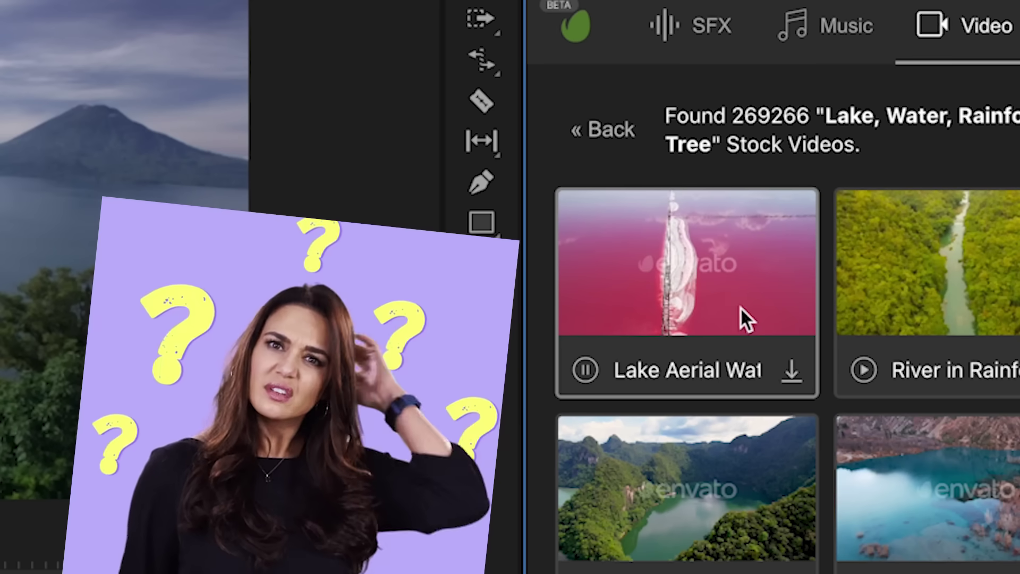
mouse_move(961, 243)
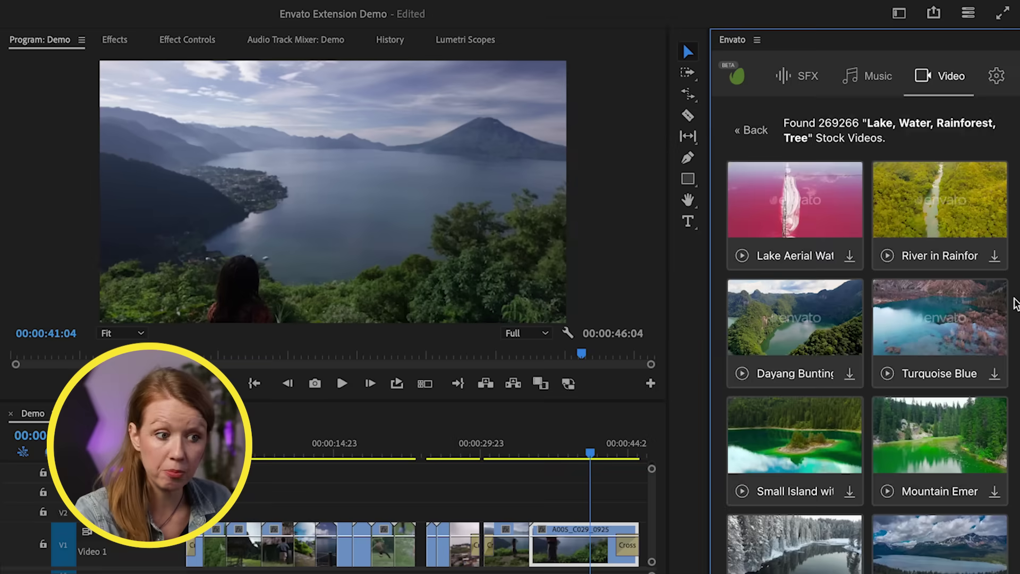
scroll(1013, 308, "down", 1)
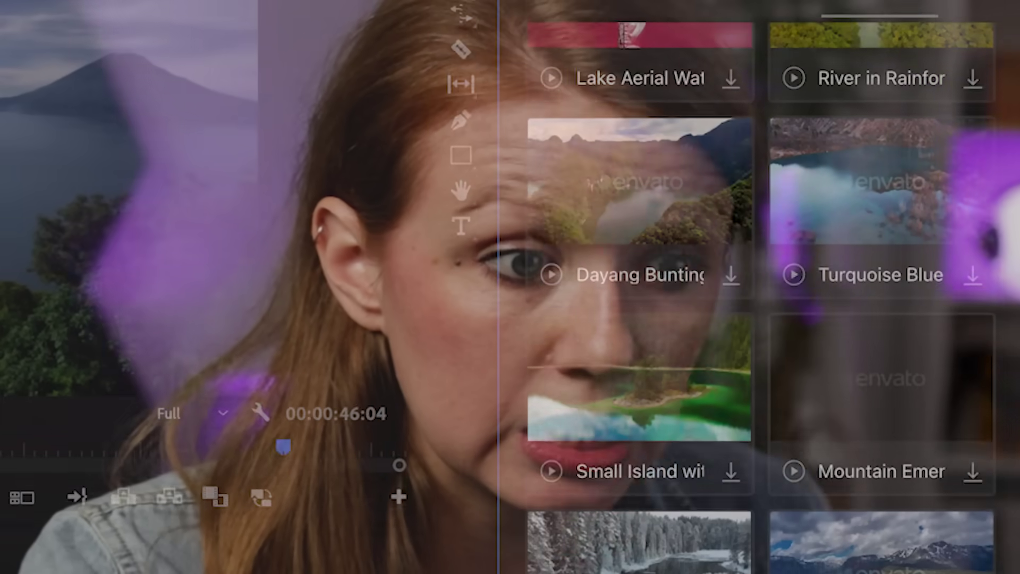
Download the full-resolution 204.0MB Dayang Bunting lake drone clip into the project.
scroll(1012, 308, "down", 2)
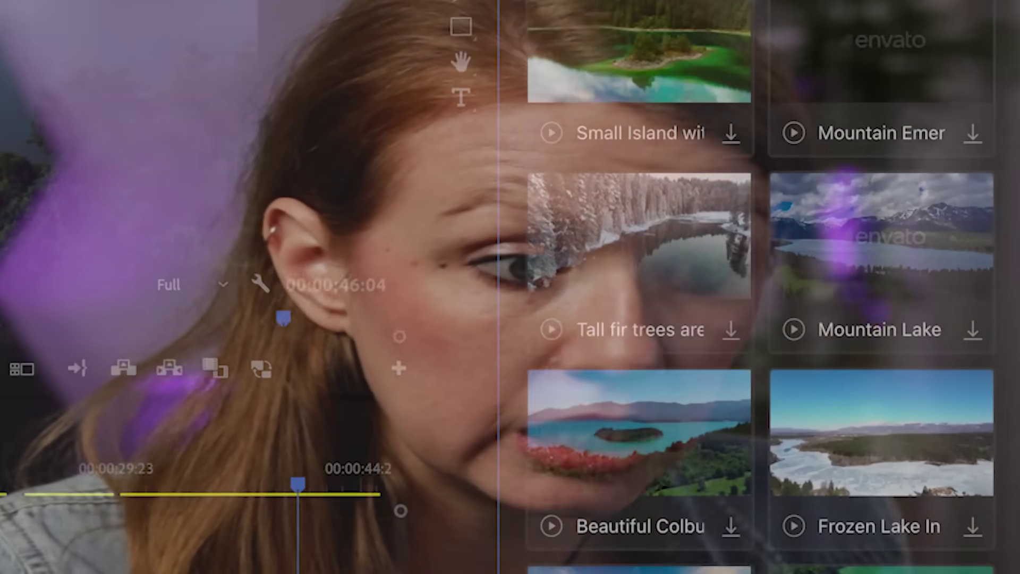
scroll(1008, 467, "down", 1)
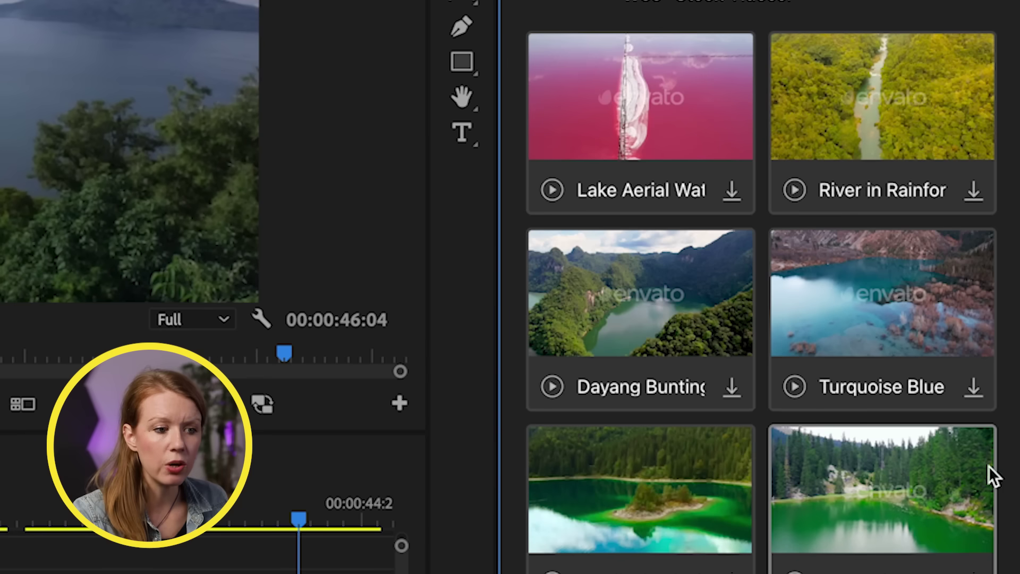
mouse_move(607, 307)
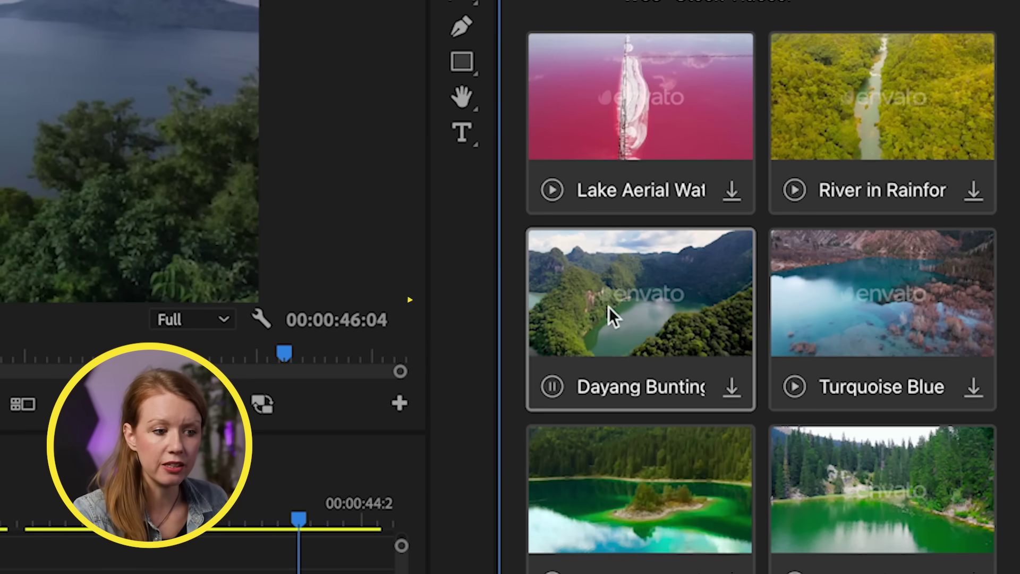
left_click(734, 393)
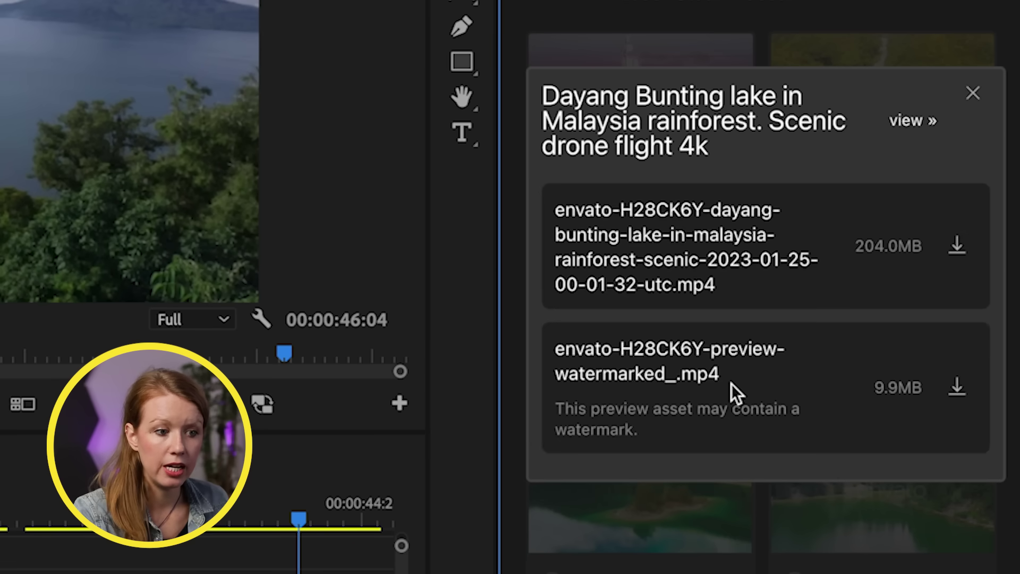
left_click(957, 251)
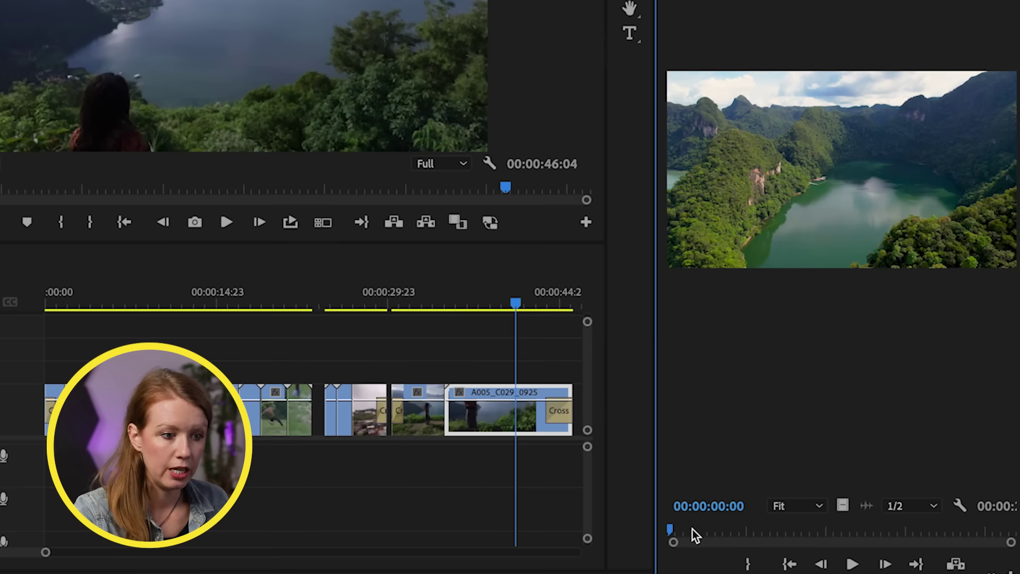
Mark In/Out points on the drone clip and drag only its video into the sequence.
left_click_drag(694, 533, 781, 534)
key("i")
key("o")
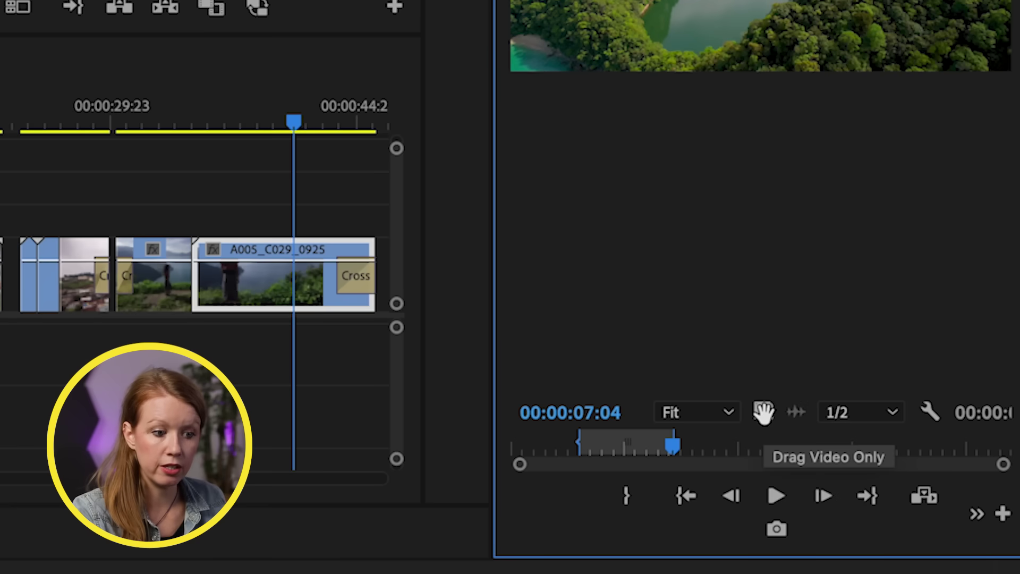
left_click_drag(764, 412, 1, 224)
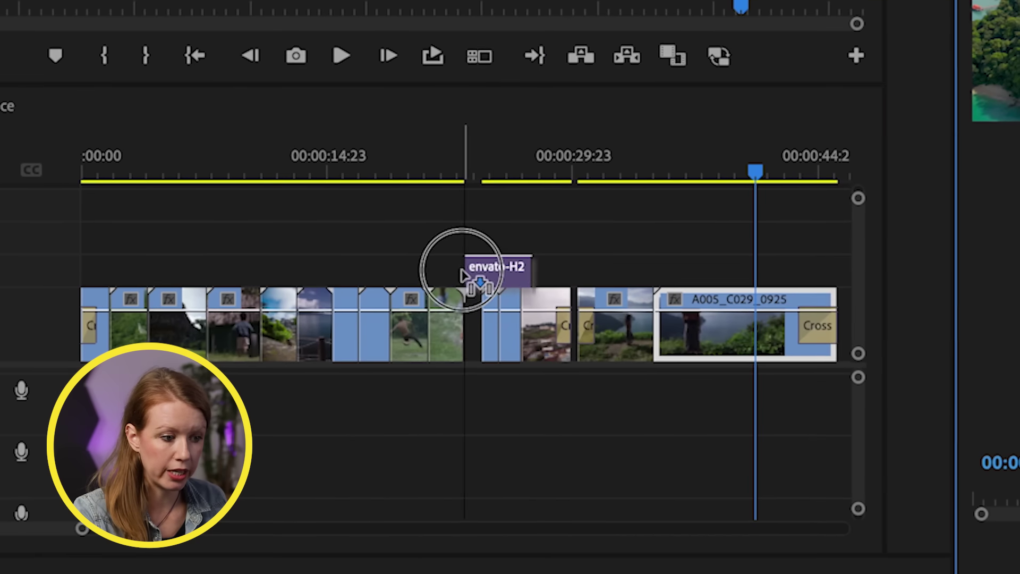
Move the drone shot into the V1 gap near 00:00:23 and play it back.
left_click_drag(461, 271, 481, 318)
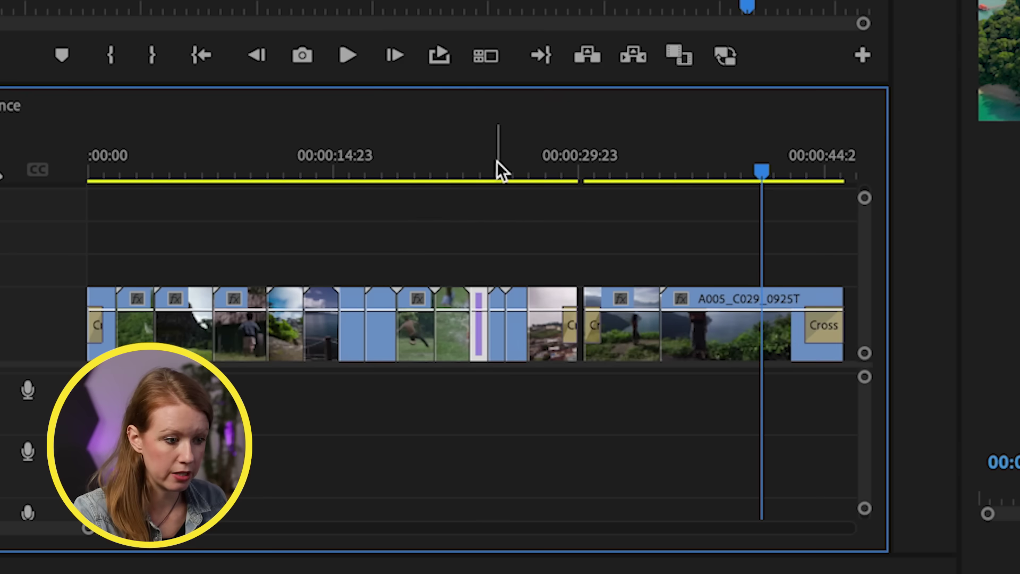
left_click(455, 171)
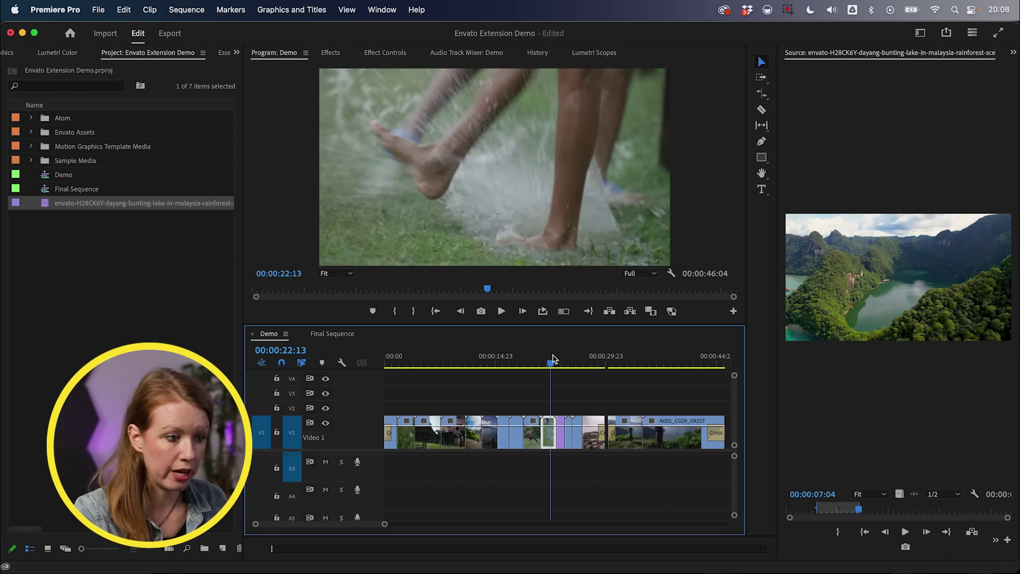
key("space")
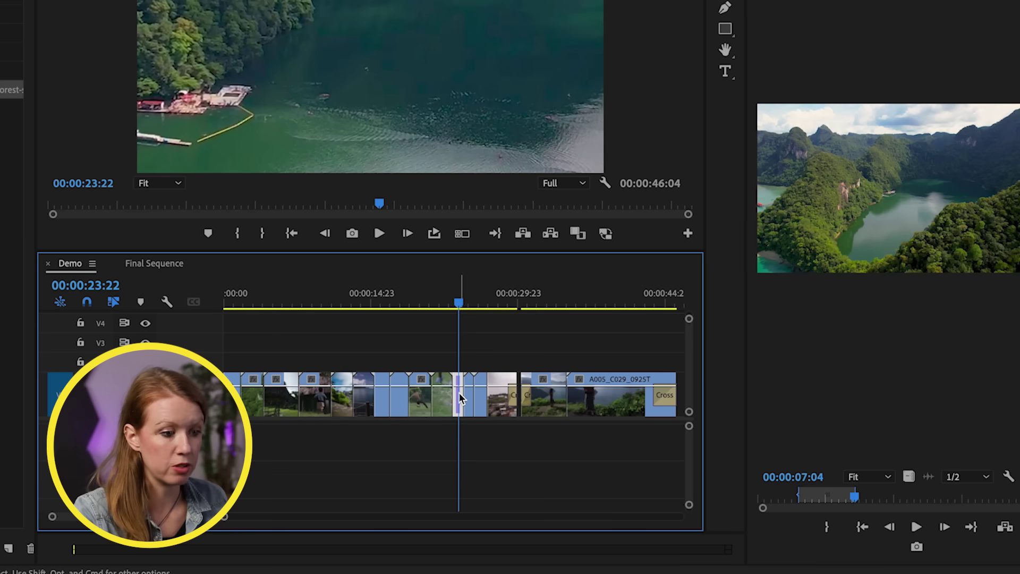
Apply Set to Frame Size to the Dayang Bunting drone clip in the timeline.
right_click(458, 398)
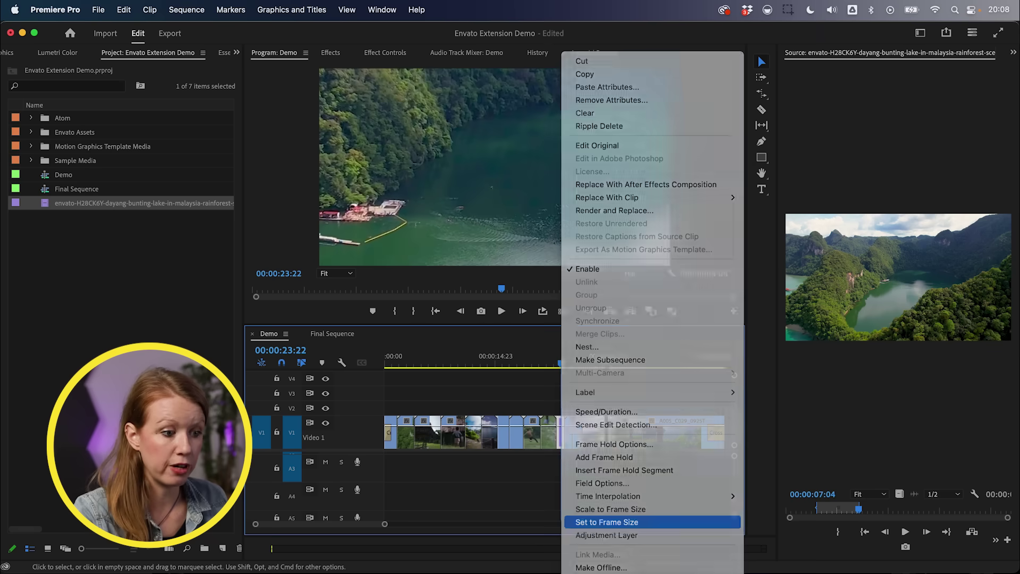
left_click(581, 468)
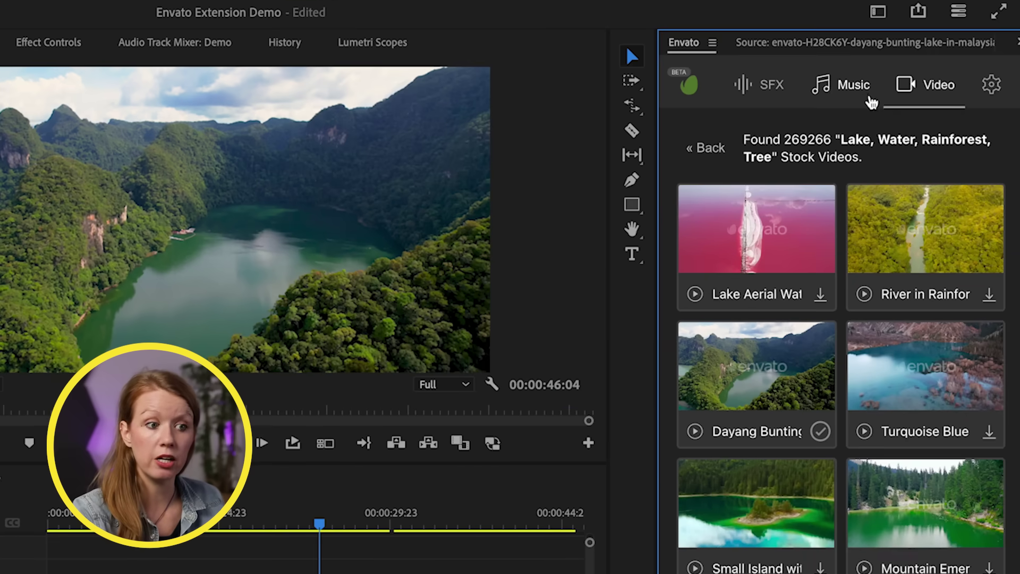
Switch the Envato panel to music results and preview then stop 'On the Lake'.
left_click(862, 91)
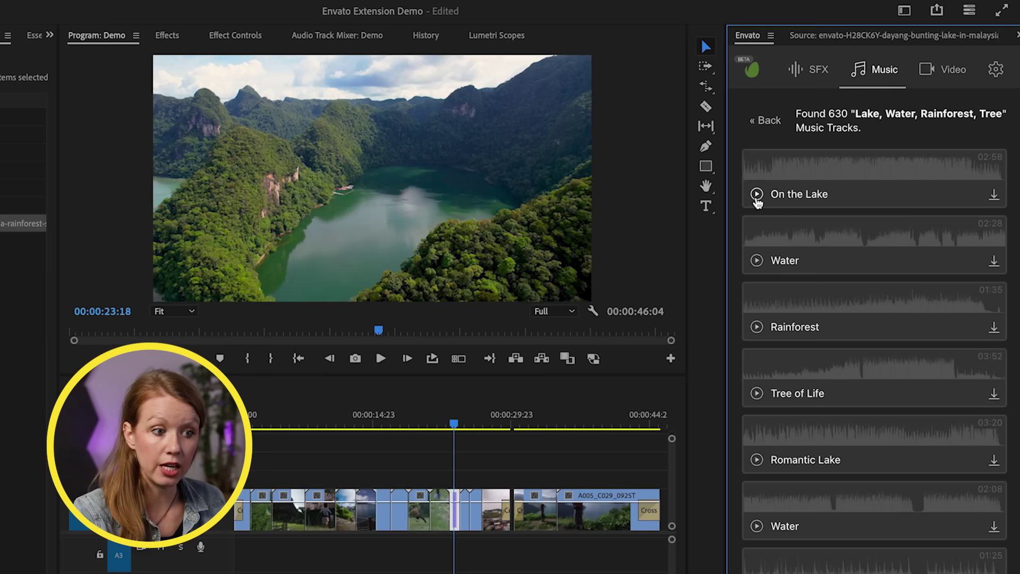
left_click(956, 239)
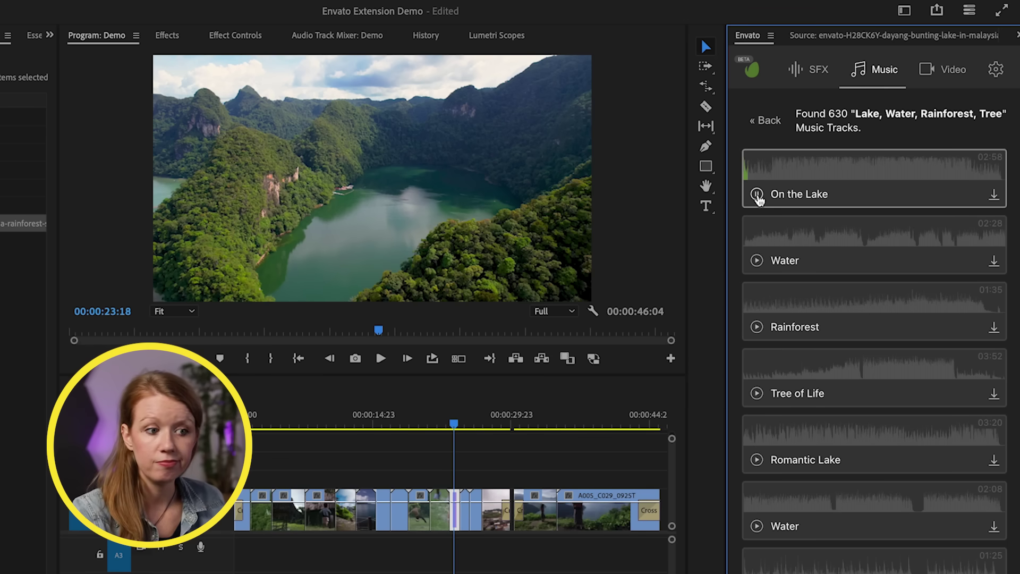
left_click(757, 194)
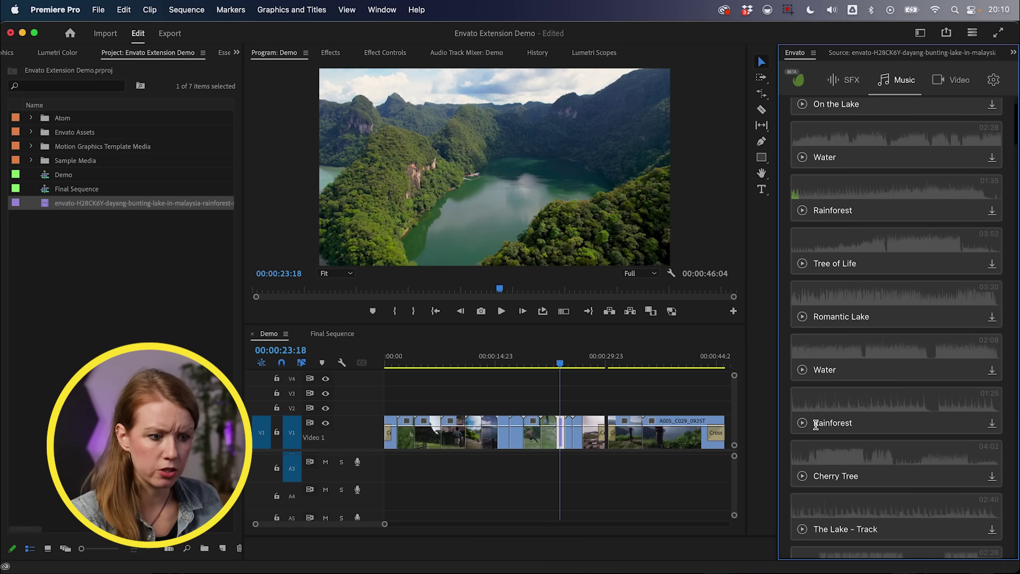
Preview the Rainforest track, then go back to the Envato AI music search page.
left_click(802, 424)
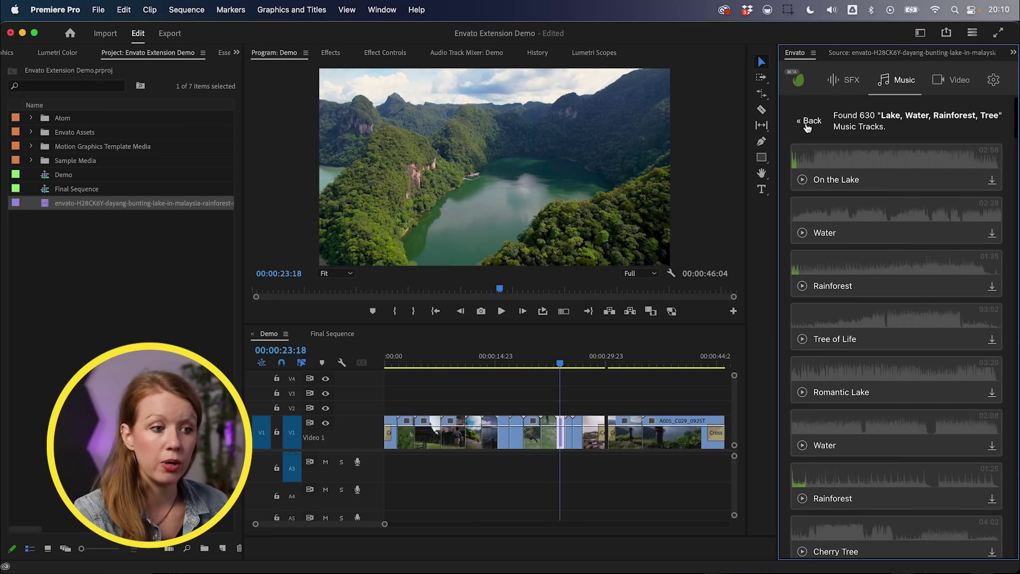
left_click(808, 126)
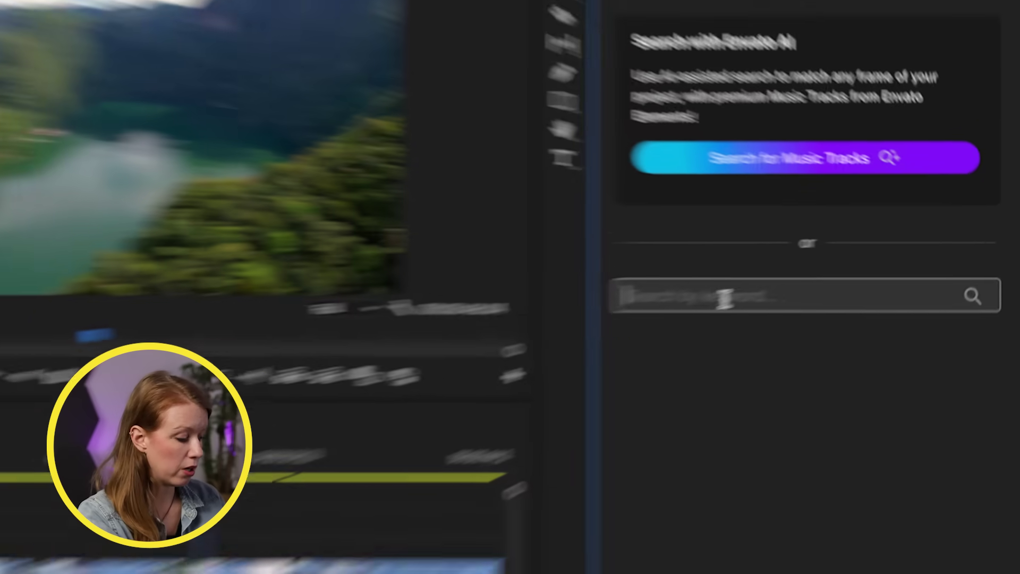
Search Envato music for 'documentary', scroll the results and preview Planet Wake Up Call.
left_click(853, 268)
type("documentary plant")
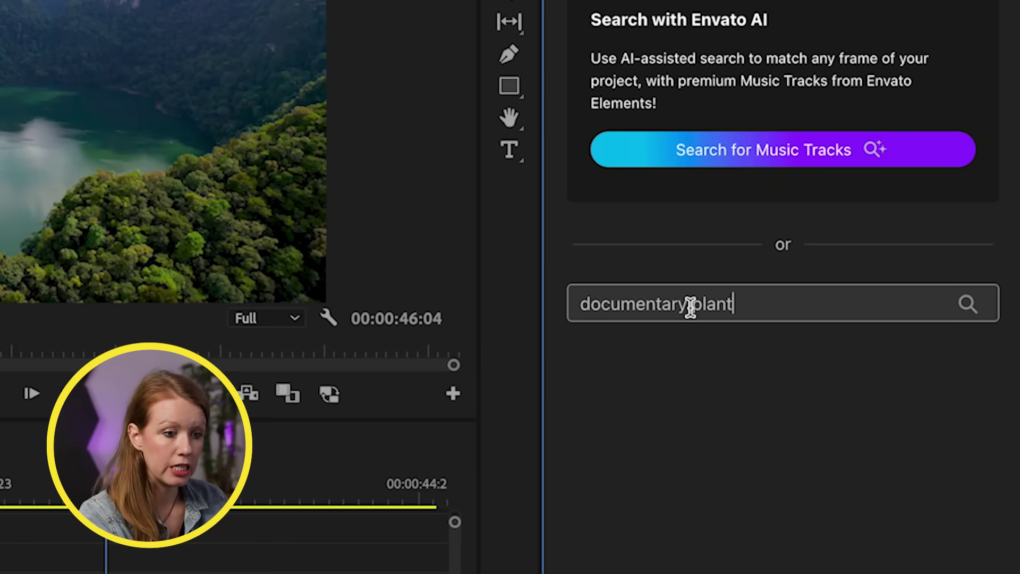
key("Return")
scroll(999, 239, "down", 5)
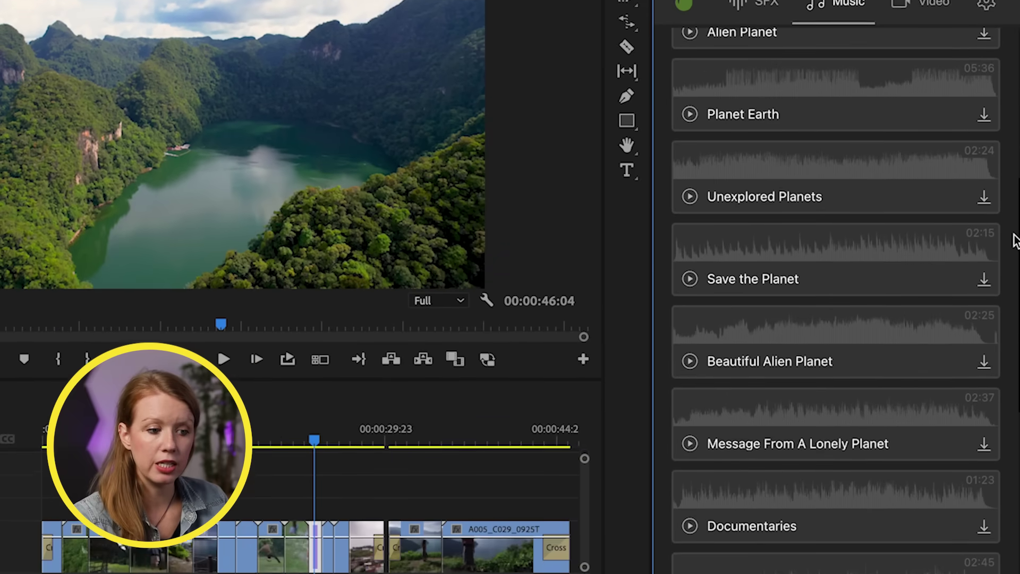
scroll(1015, 241, "down", 10)
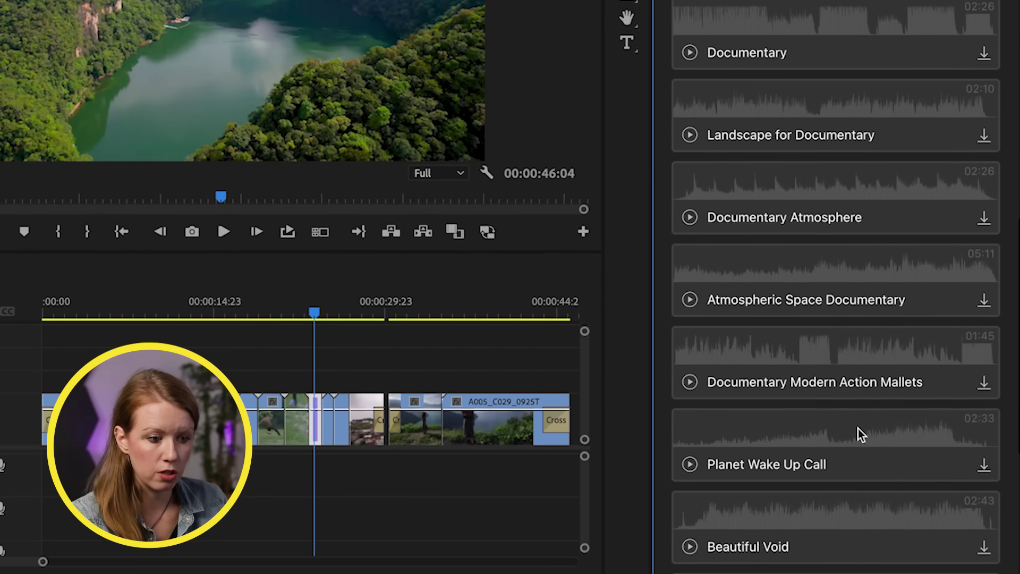
scroll(859, 432, "down", 2)
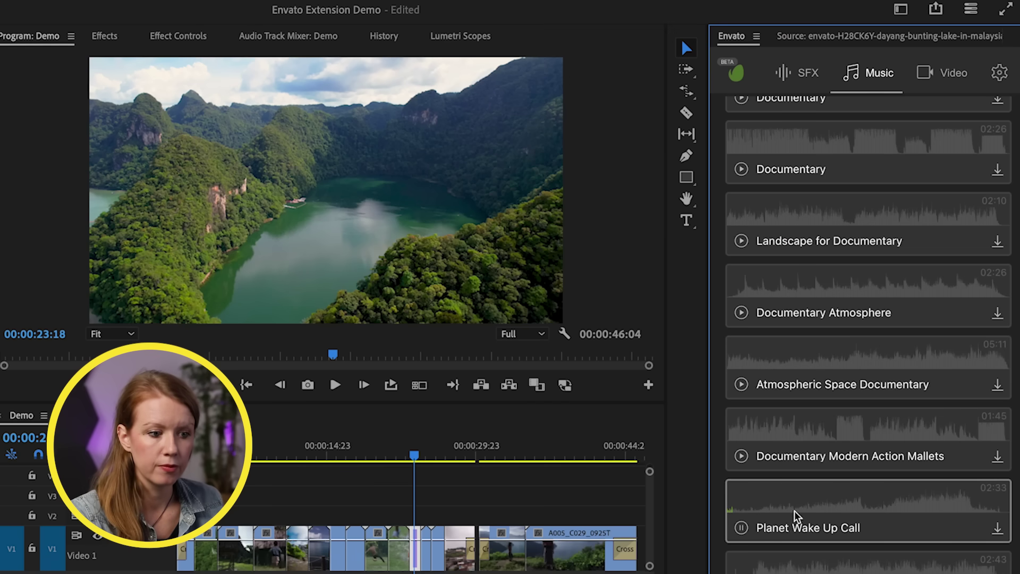
left_click(809, 511)
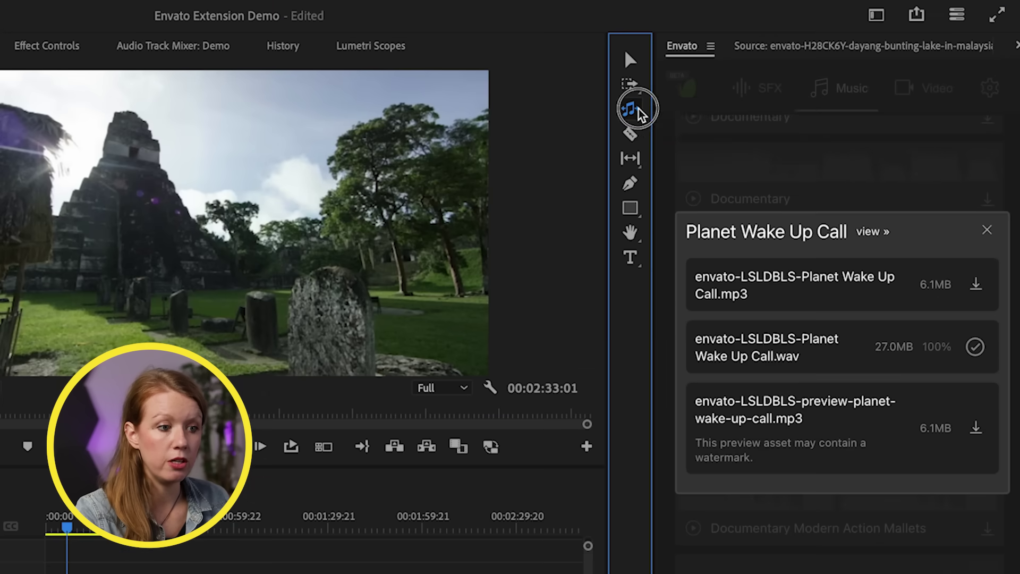
Use the Remix tool to shorten Planet Wake Up Call to 00:00:51:02, ending with the video.
left_click_drag(637, 112, 658, 161)
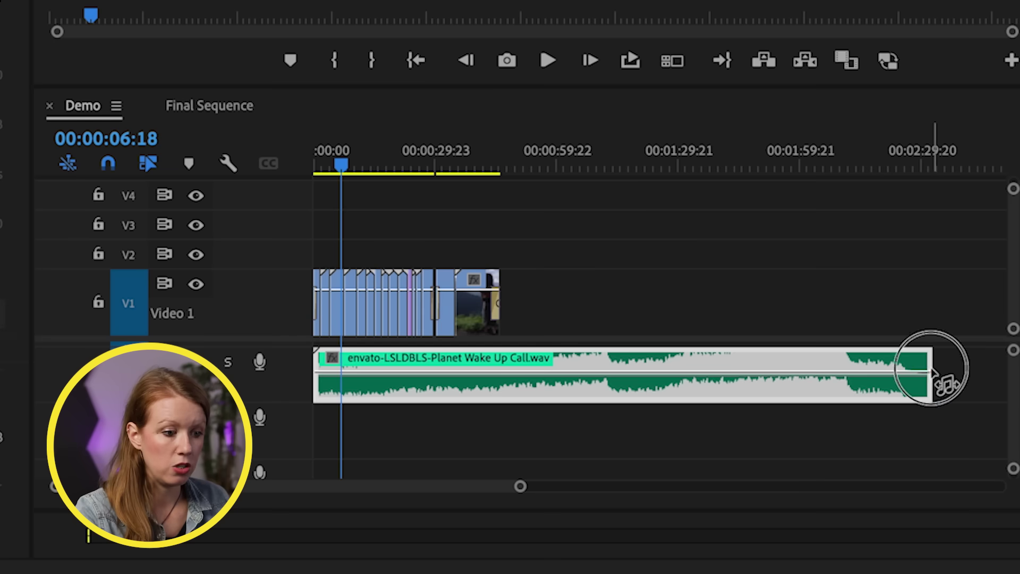
left_click_drag(931, 372, 515, 390)
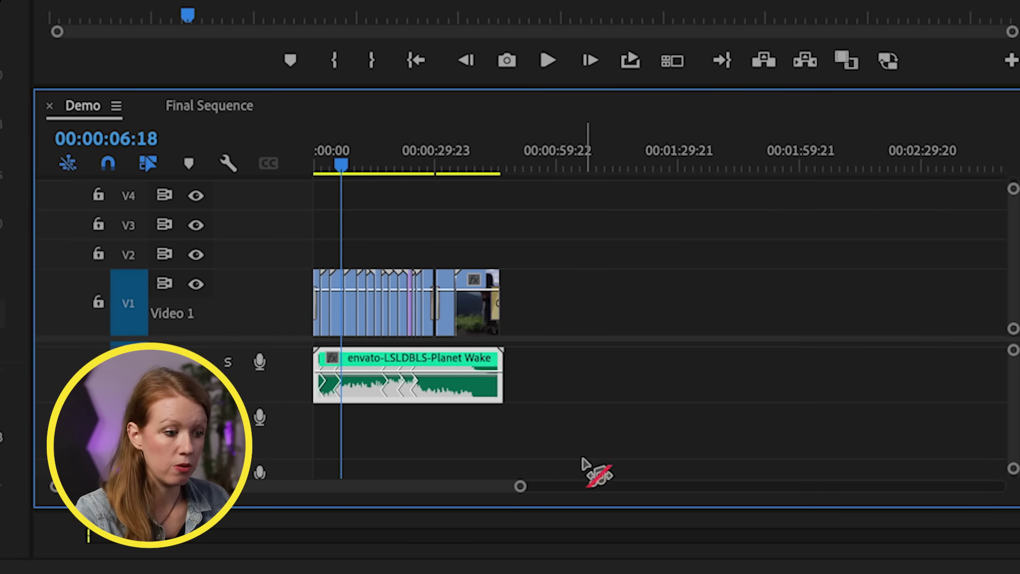
left_click_drag(521, 487, 421, 492)
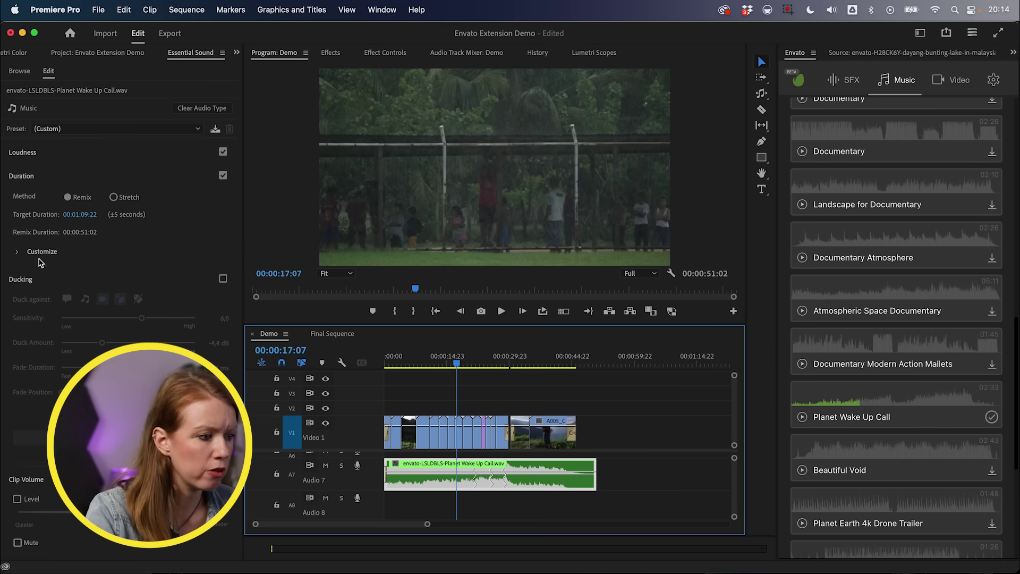
Expand the remix Customize settings (Segments and Variations 5.0) and return the playhead to the start.
left_click(16, 252)
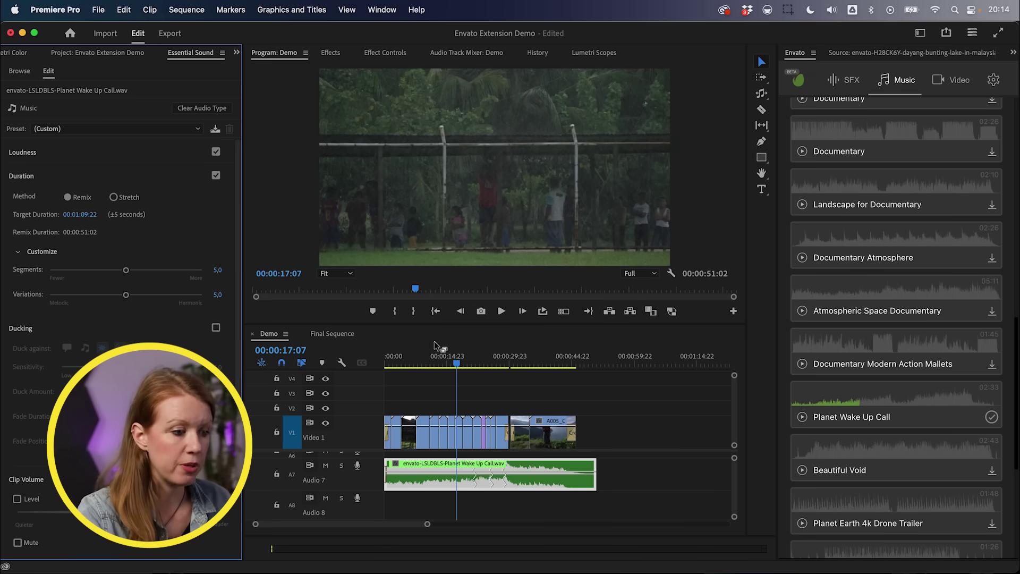
left_click_drag(409, 357, 372, 362)
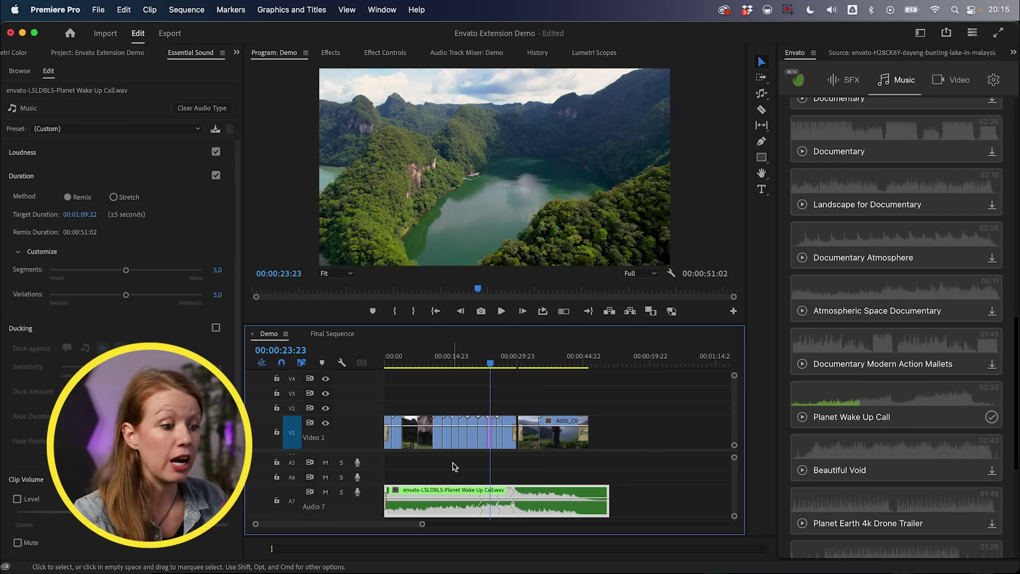
Switch the Envato panel to SFX results for the same documentary planet keywords.
scroll(453, 467, "down", 2)
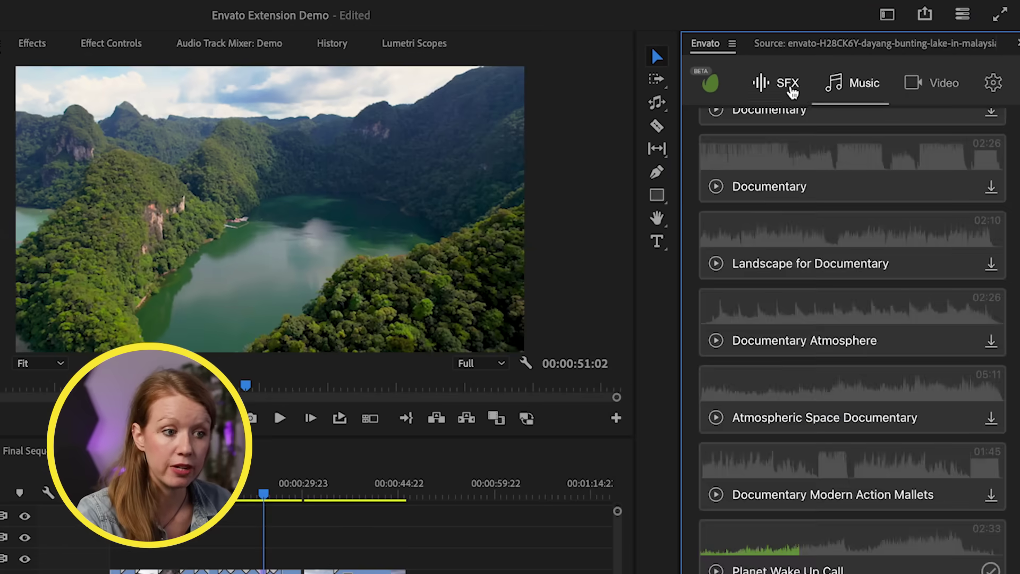
left_click(849, 81)
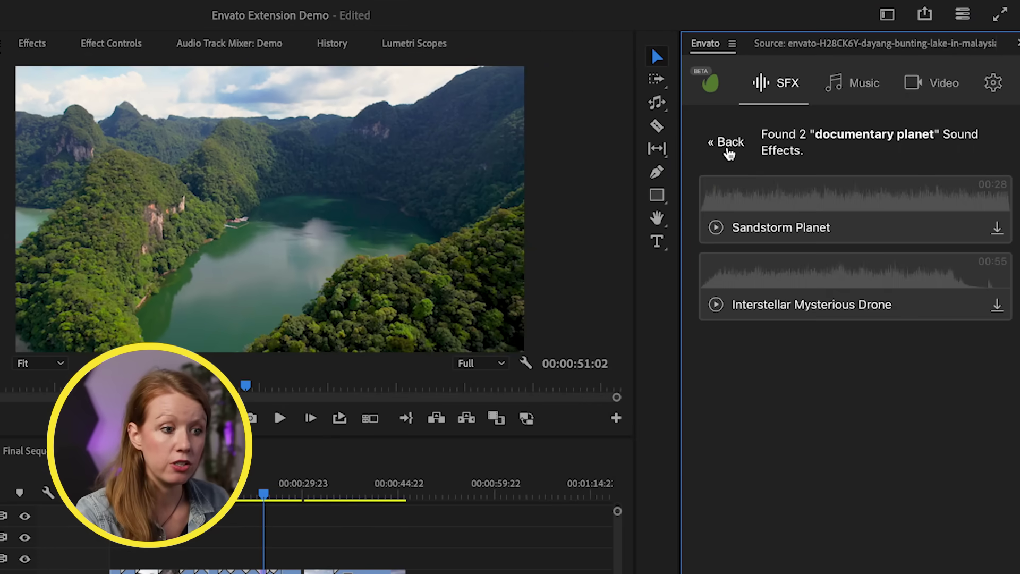